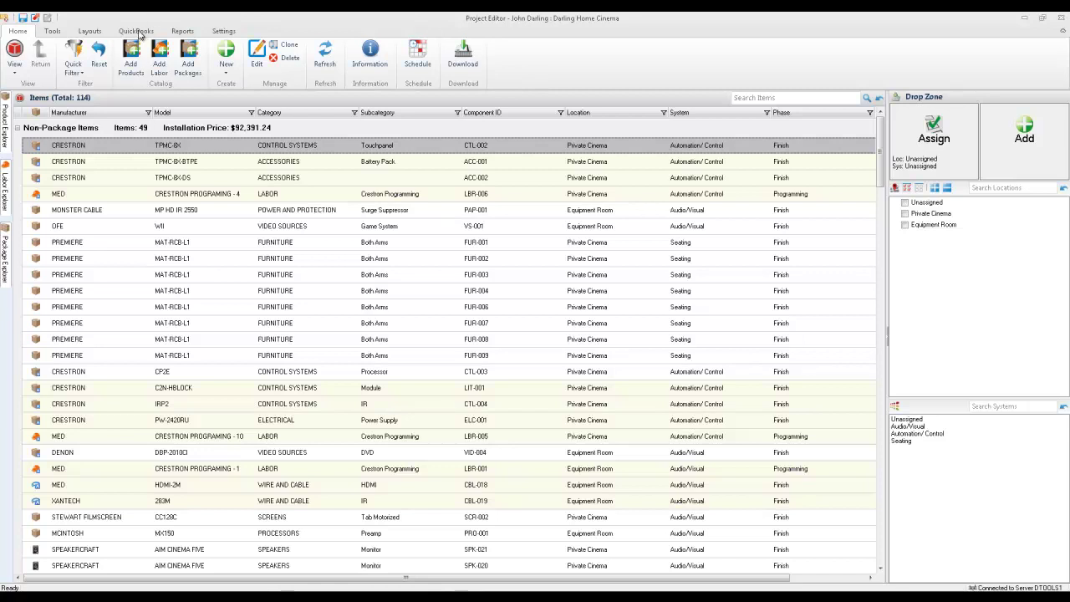
- Open the QuickBooks settings and set the Labor Item Format to Export as one item
click(138, 32)
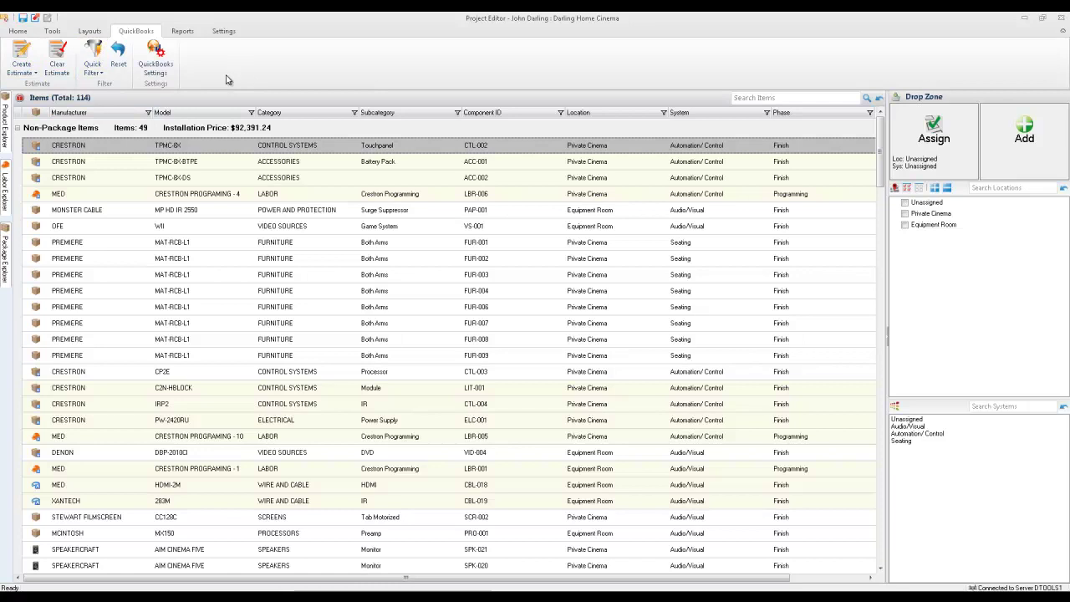
click(157, 67)
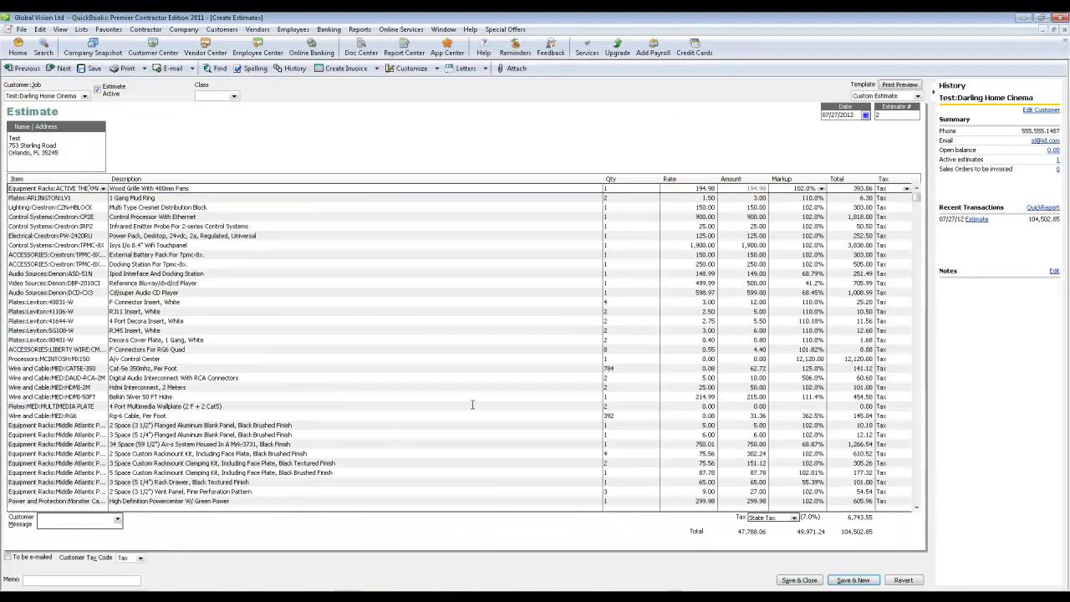
drag(916, 192, 933, 514)
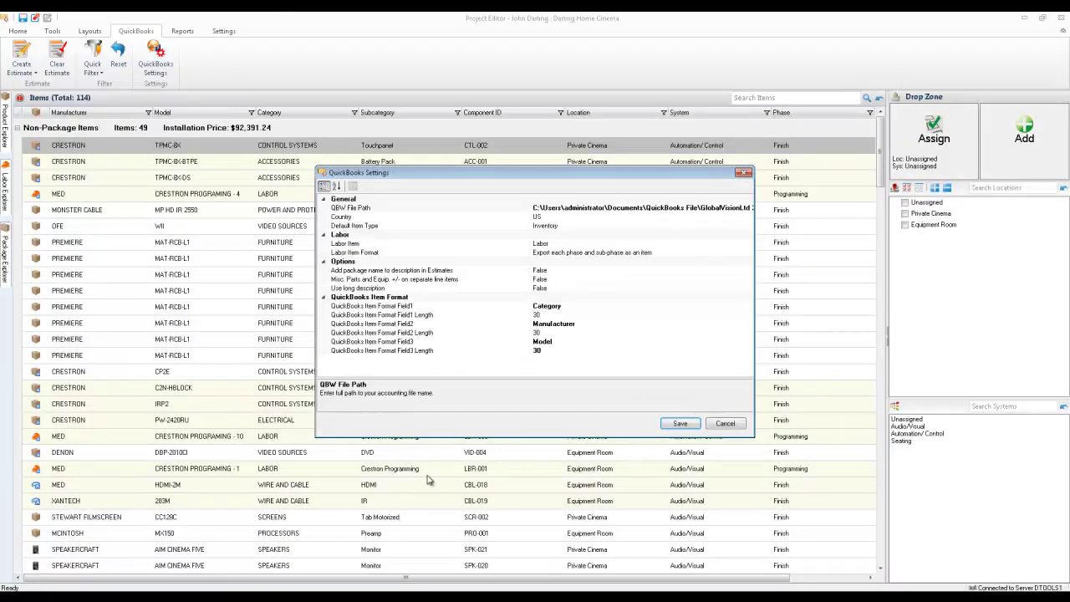
click(701, 254)
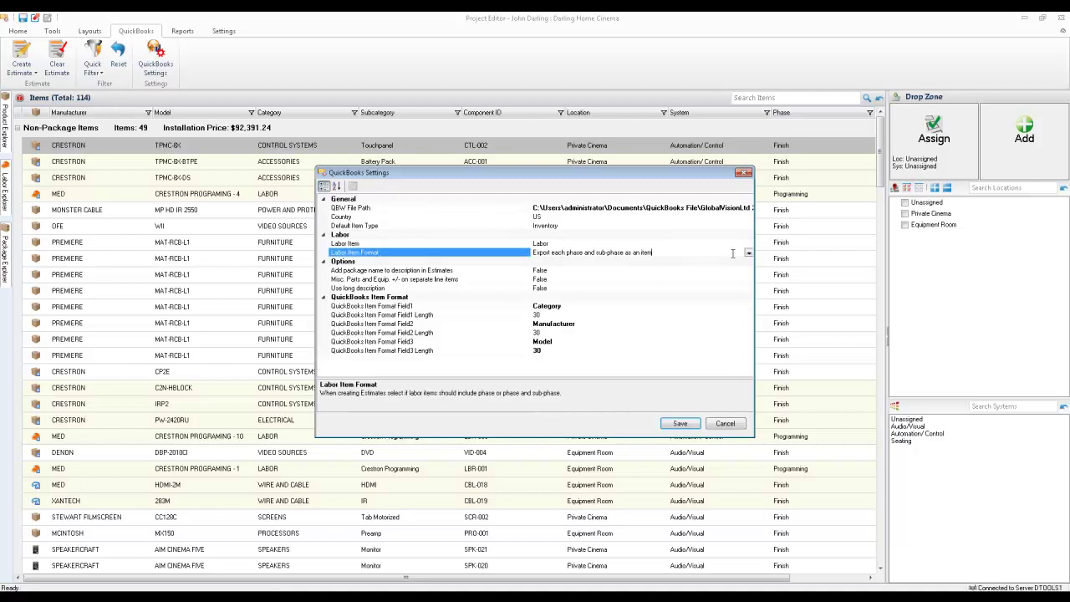
click(749, 256)
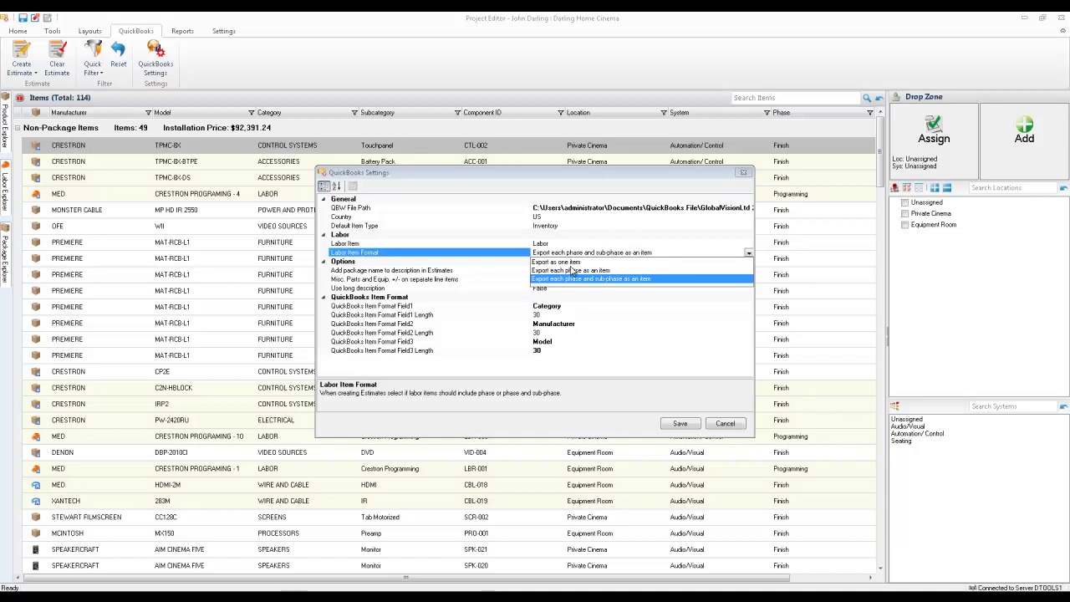
click(560, 262)
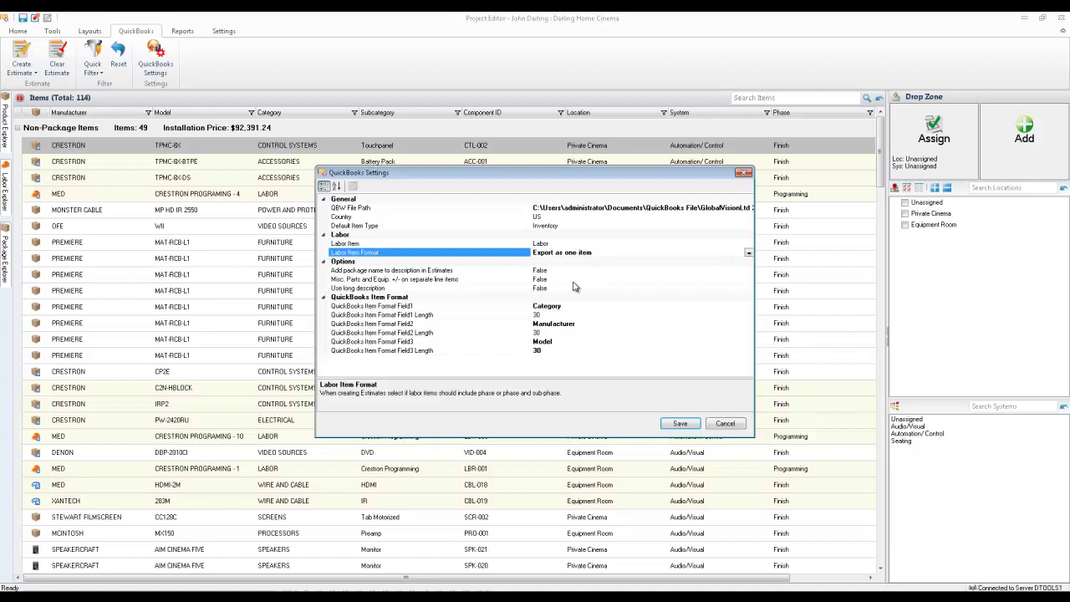
- Check the choices for QuickBooks Item Format Field1, keep Category, and save the QuickBooks settings
click(359, 298)
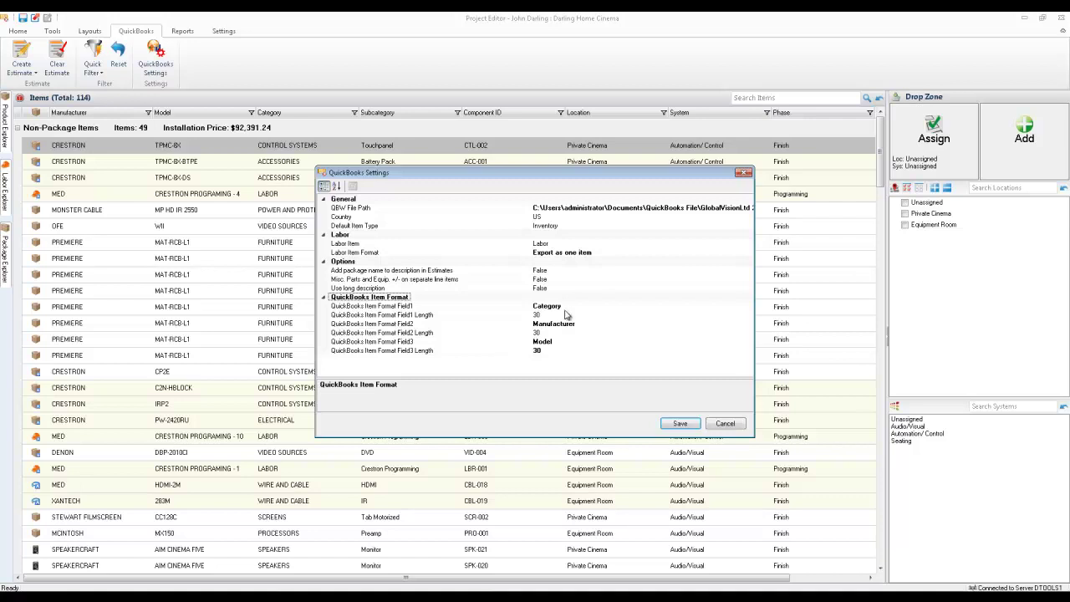
click(657, 307)
click(749, 307)
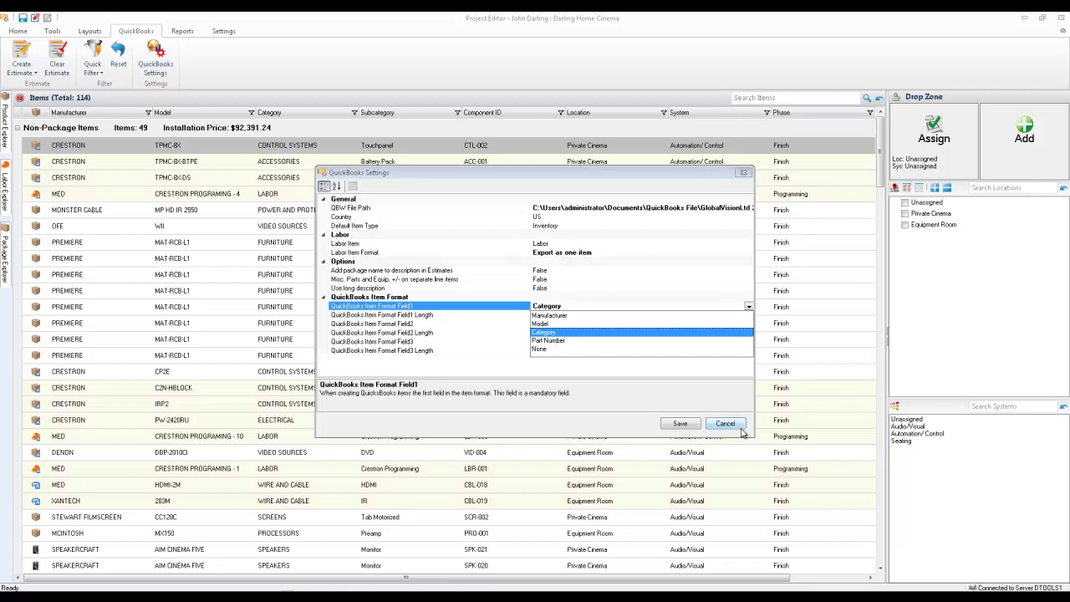
click(686, 426)
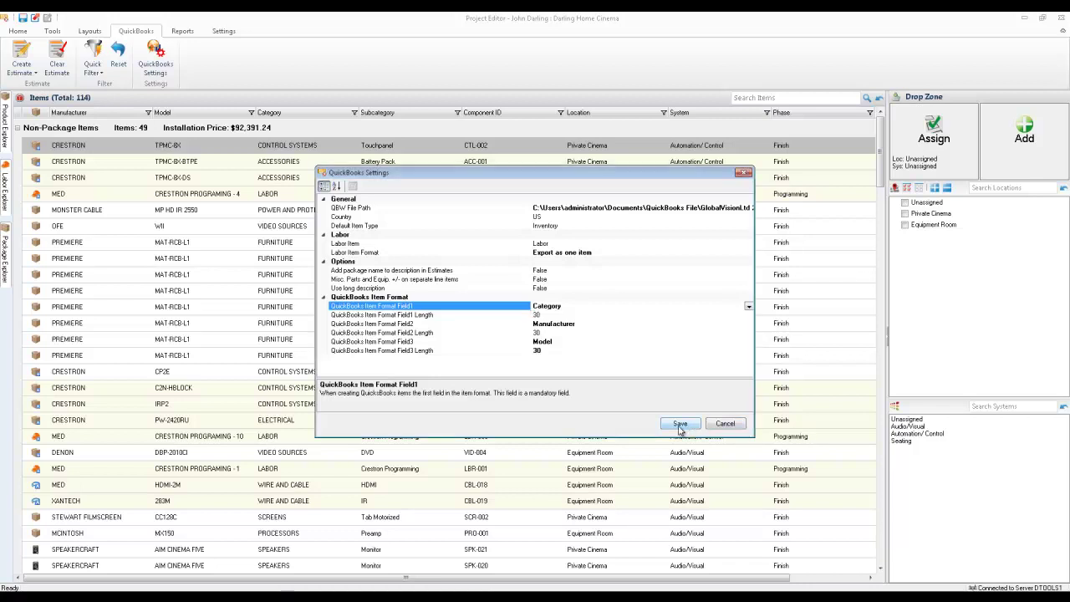
click(685, 425)
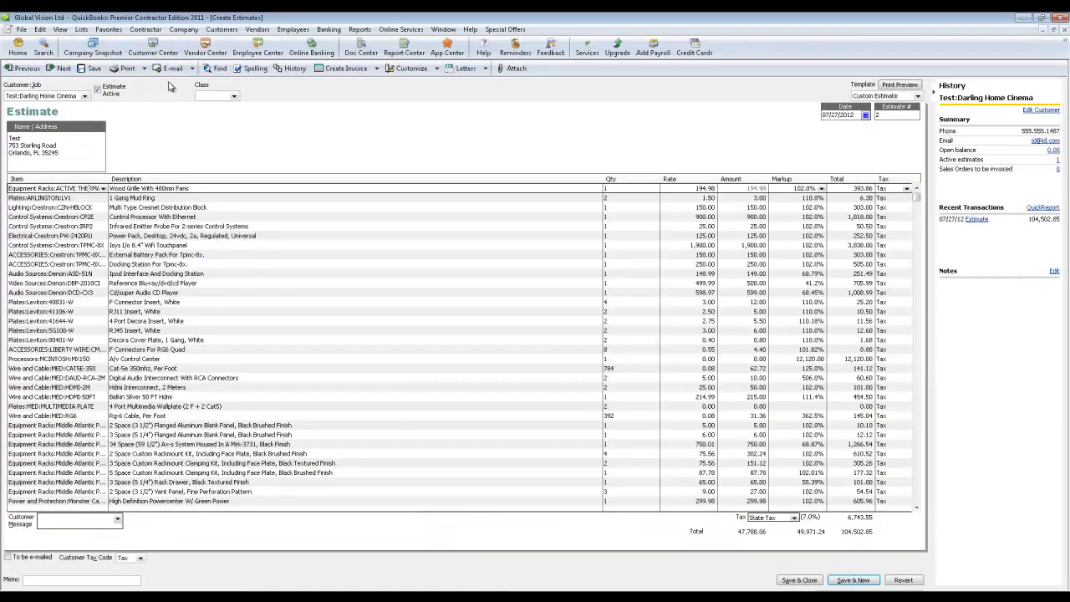
- Switch to QuickBooks and examine how the item list nests Audio Sources by category, manufacturer and model, such as AMX
click(18, 47)
click(698, 141)
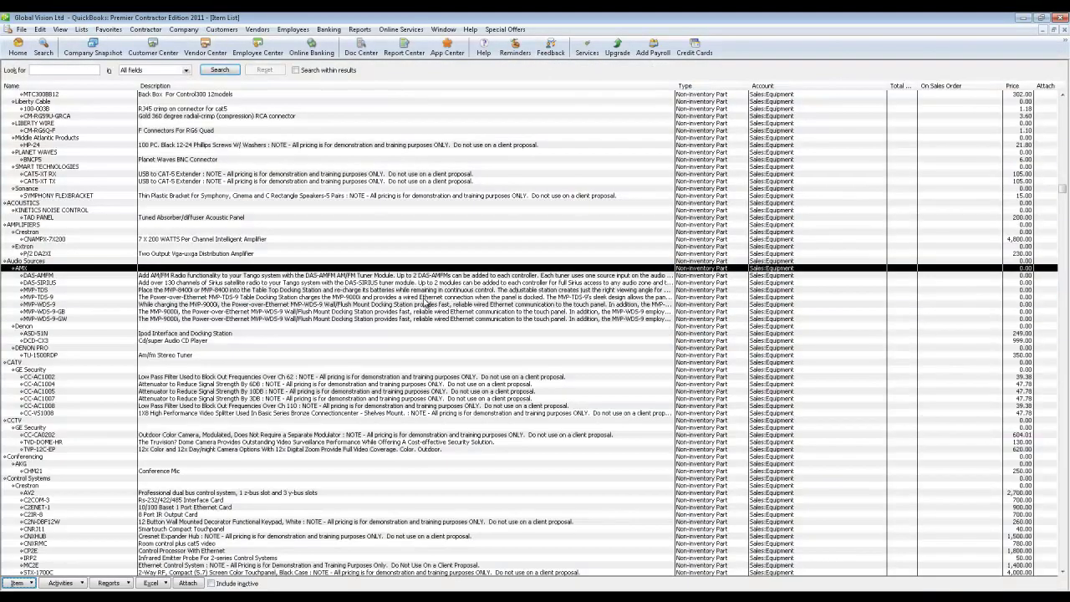
click(74, 262)
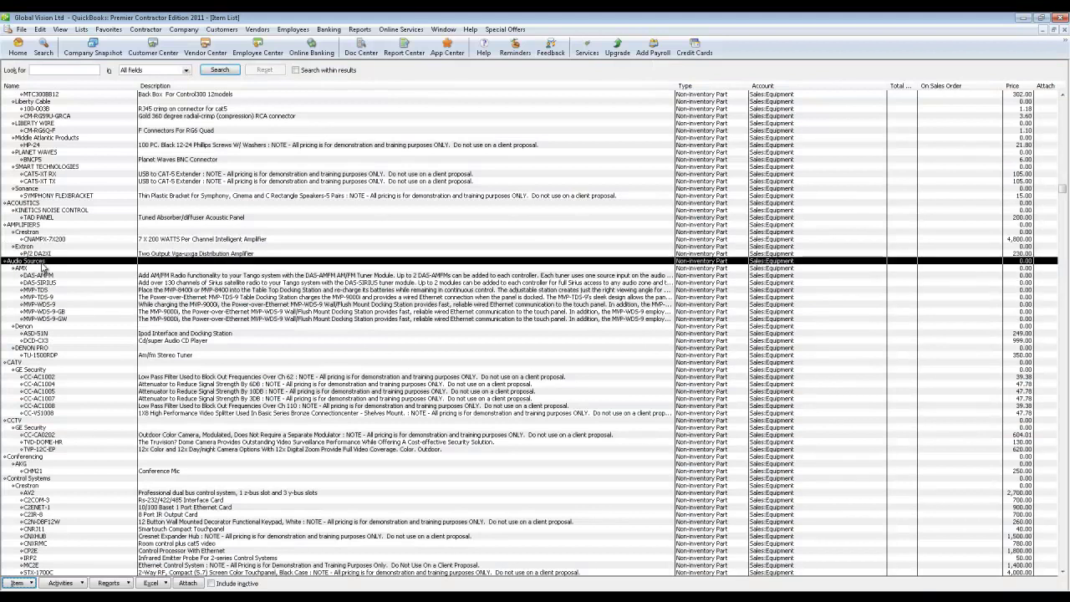
click(41, 269)
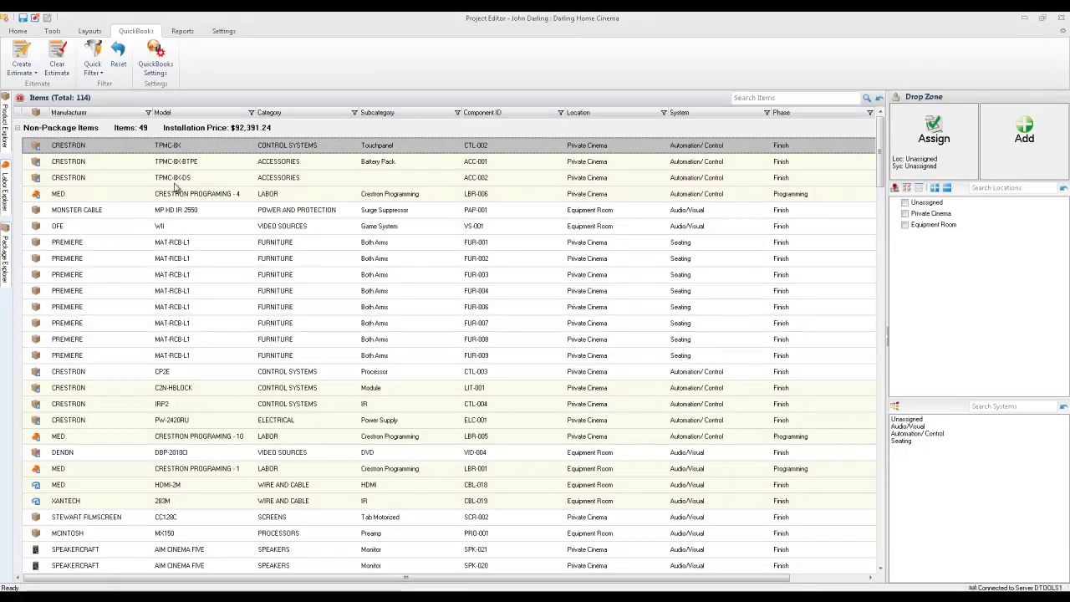
- Back in the Project Editor, start an estimate from all project items and add the client as a new QuickBooks customer with the job
click(27, 73)
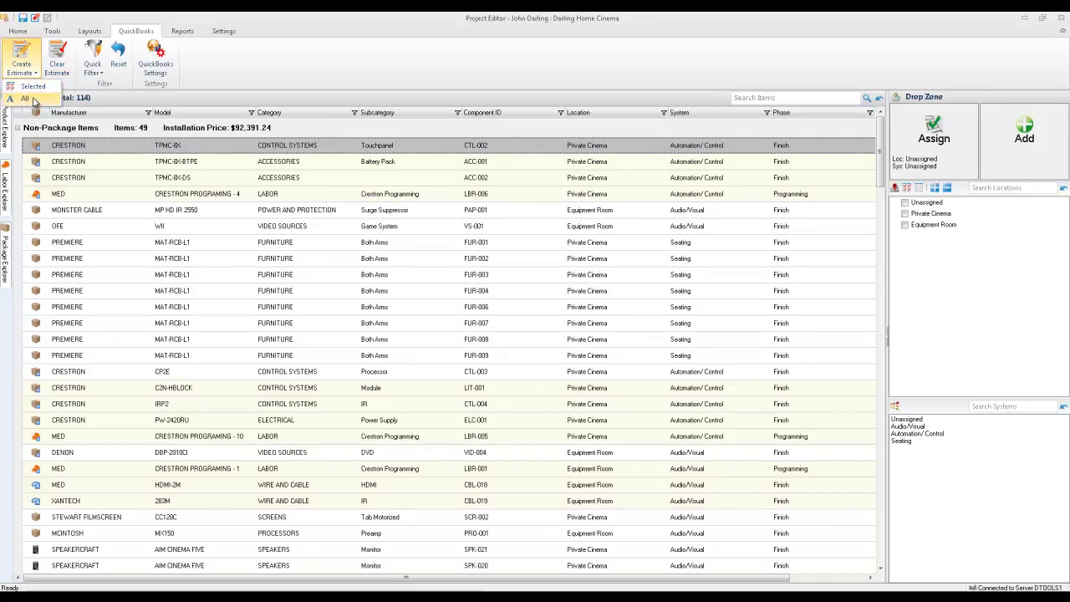
click(25, 98)
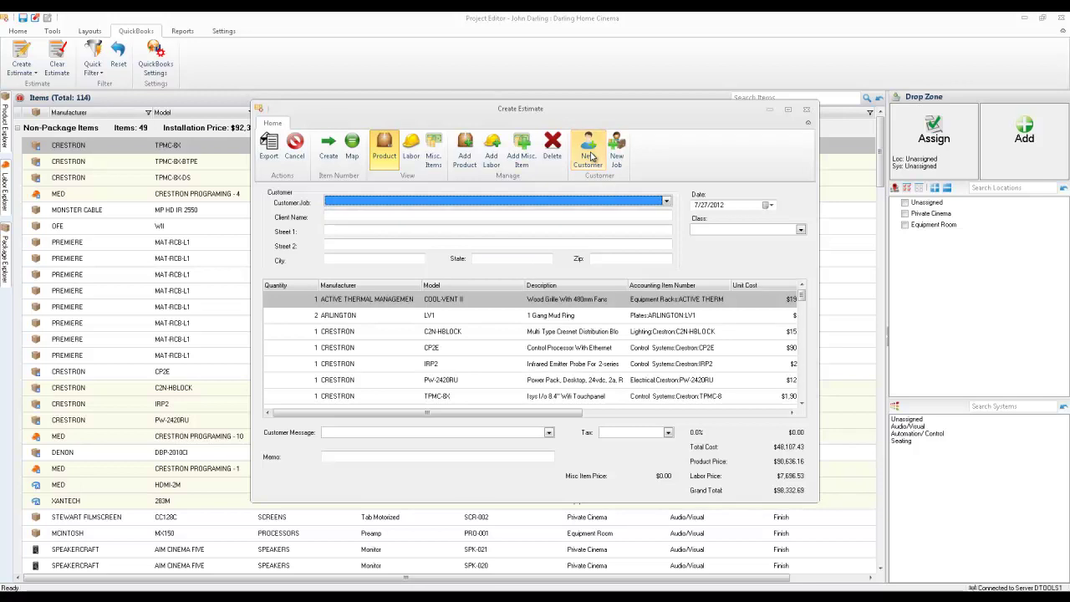
click(590, 155)
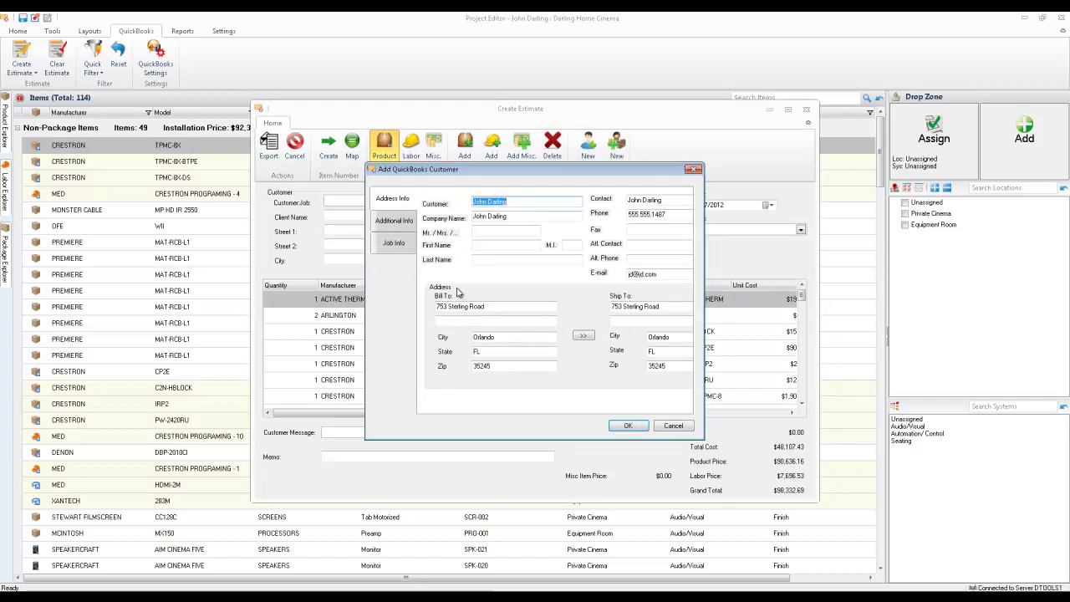
click(393, 219)
click(396, 244)
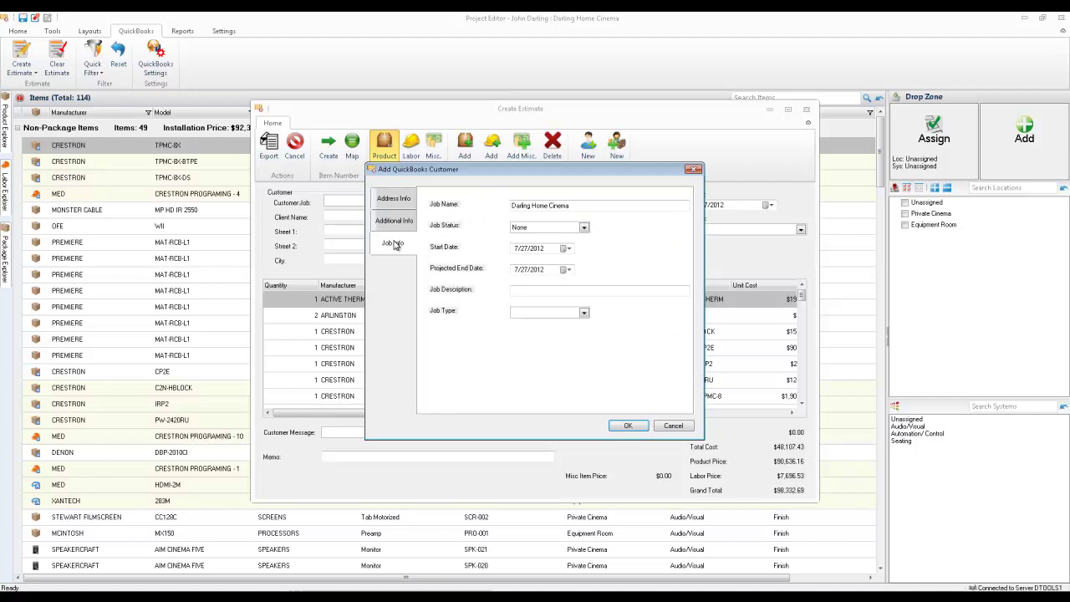
click(393, 222)
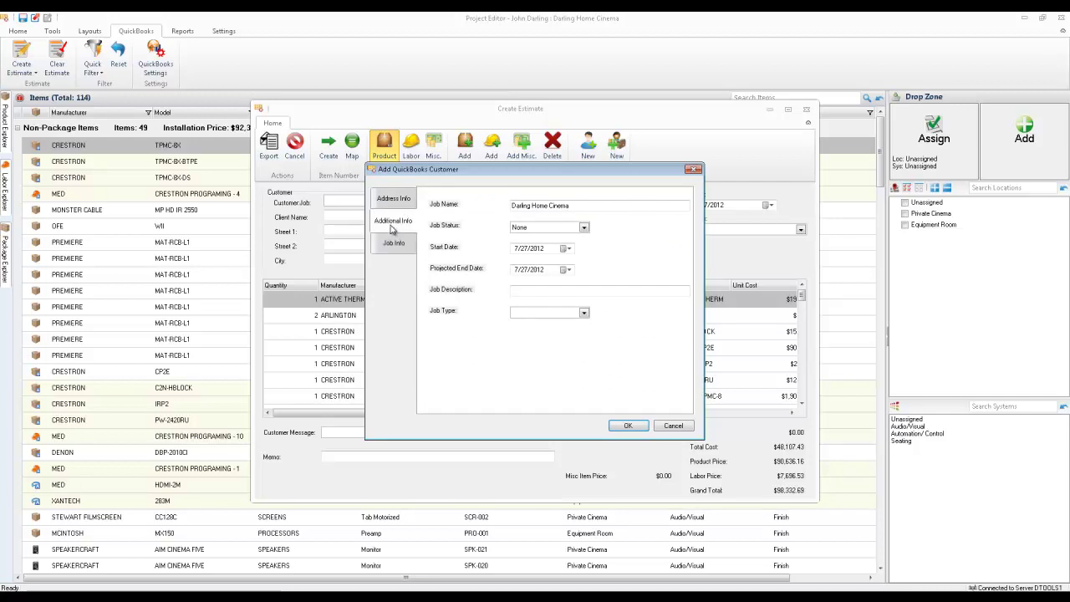
click(574, 207)
click(575, 208)
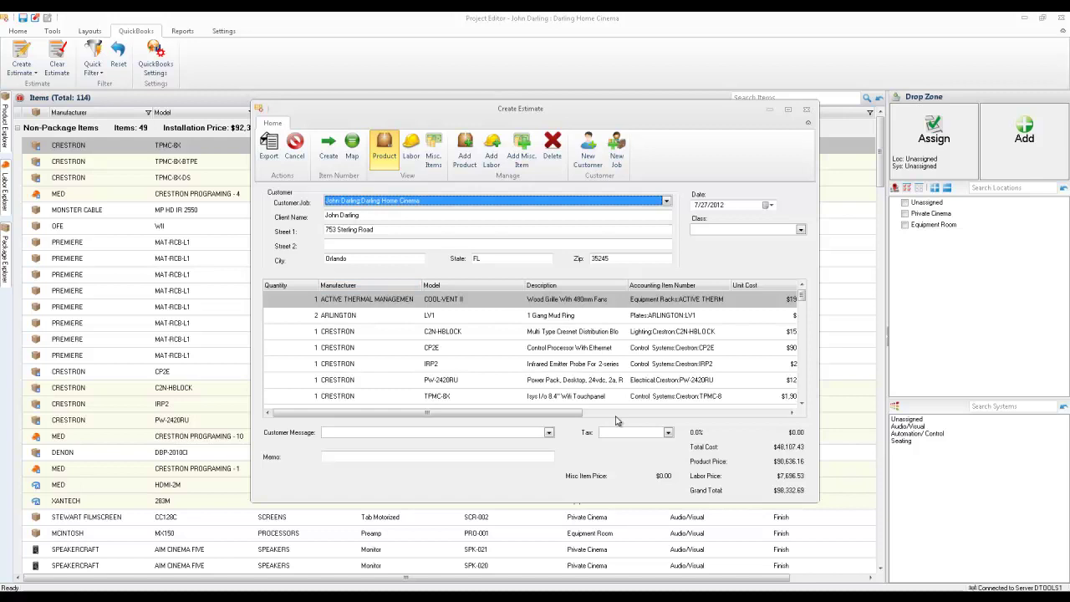
- Set the estimate's tax to State Tax and export it, agreeing to create QuickBooks items for the unmatched project items
click(669, 433)
click(628, 446)
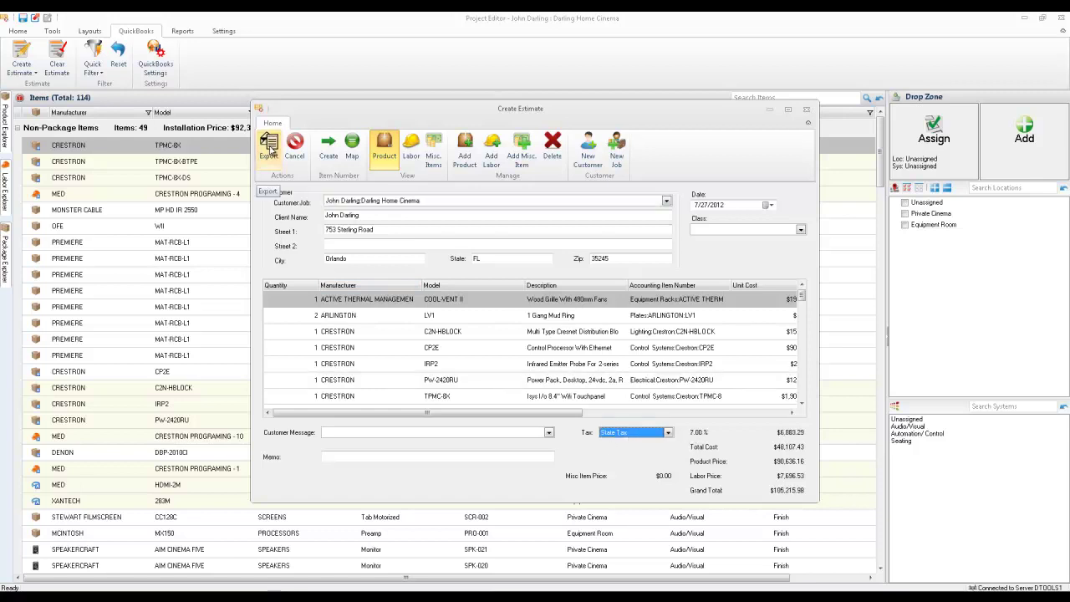
click(269, 149)
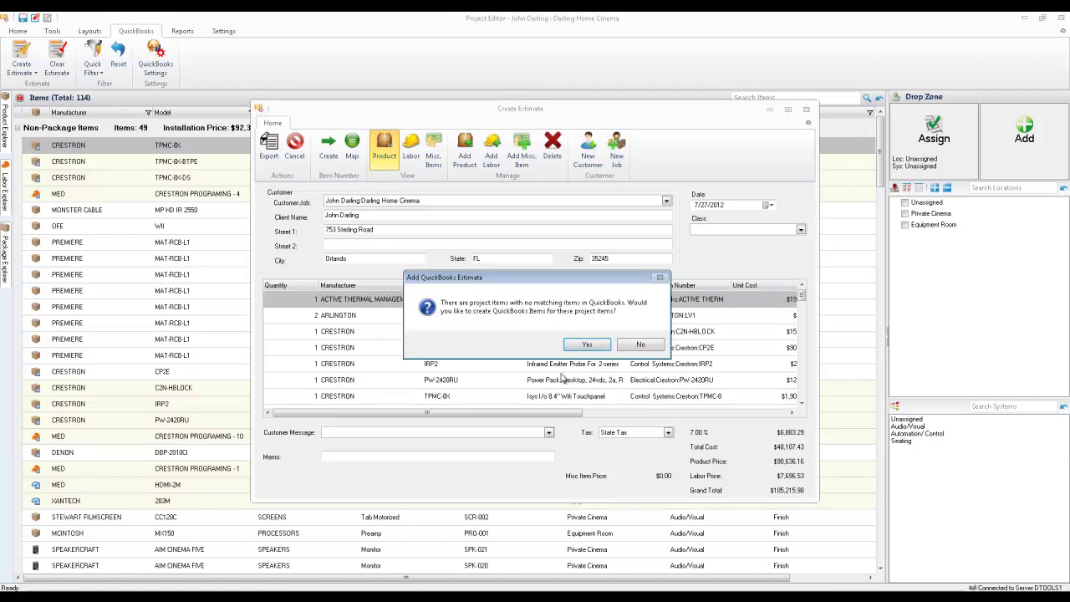
click(586, 344)
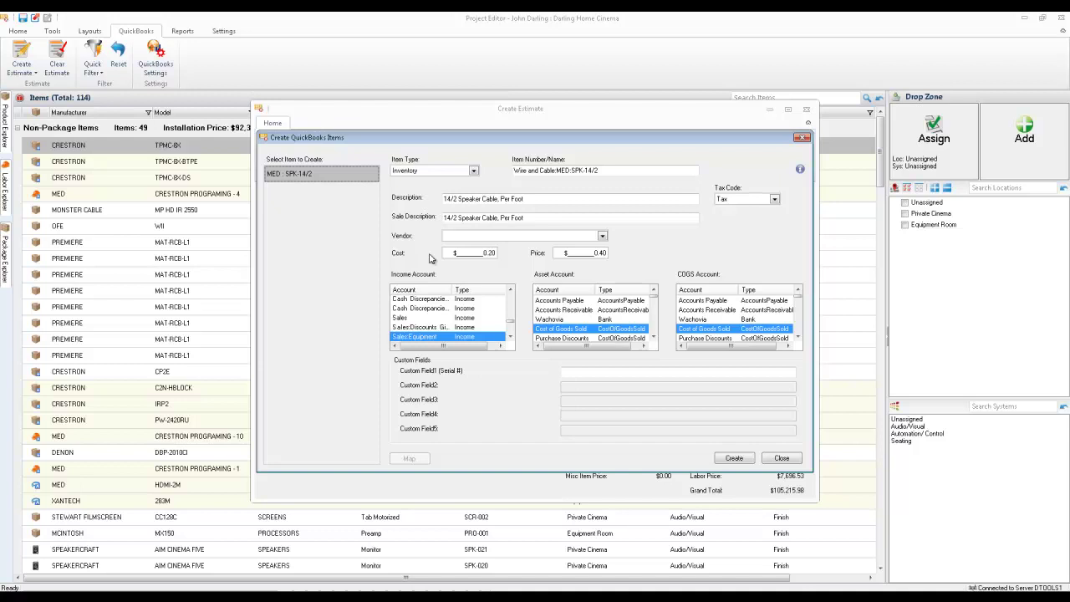
- Create the MED SPK-14/2 item as Non-Inventory, purchased for and sold to a specific Customer:Job, and complete the estimate export
click(474, 172)
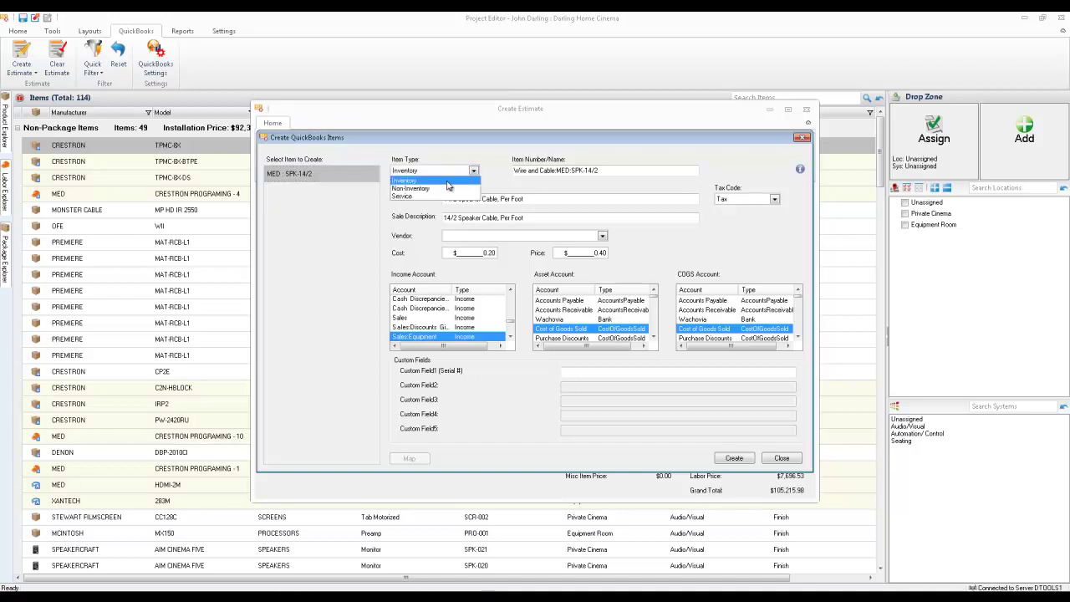
click(439, 194)
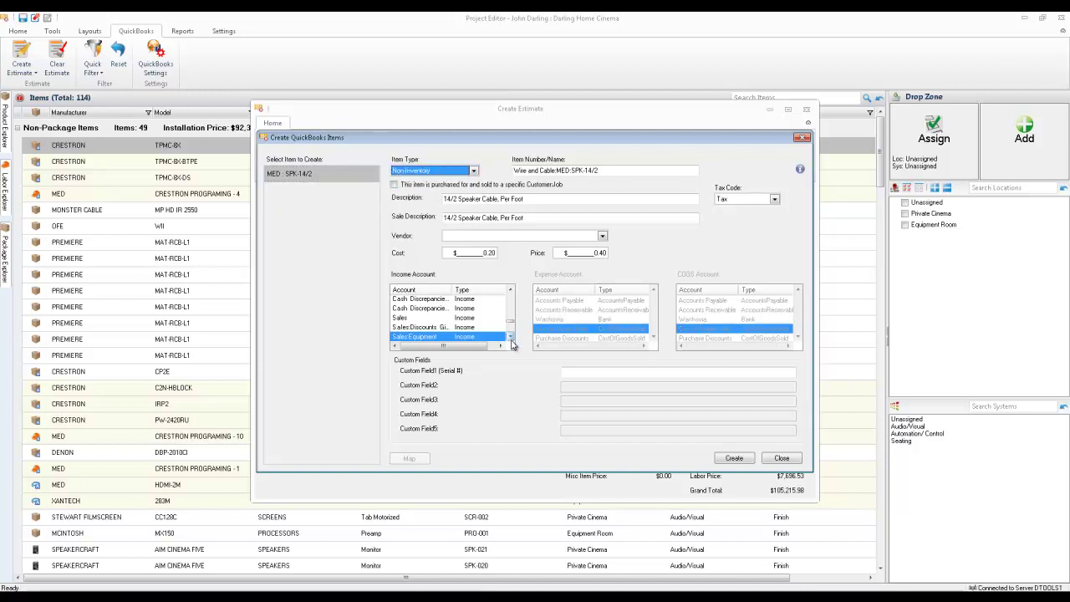
click(394, 185)
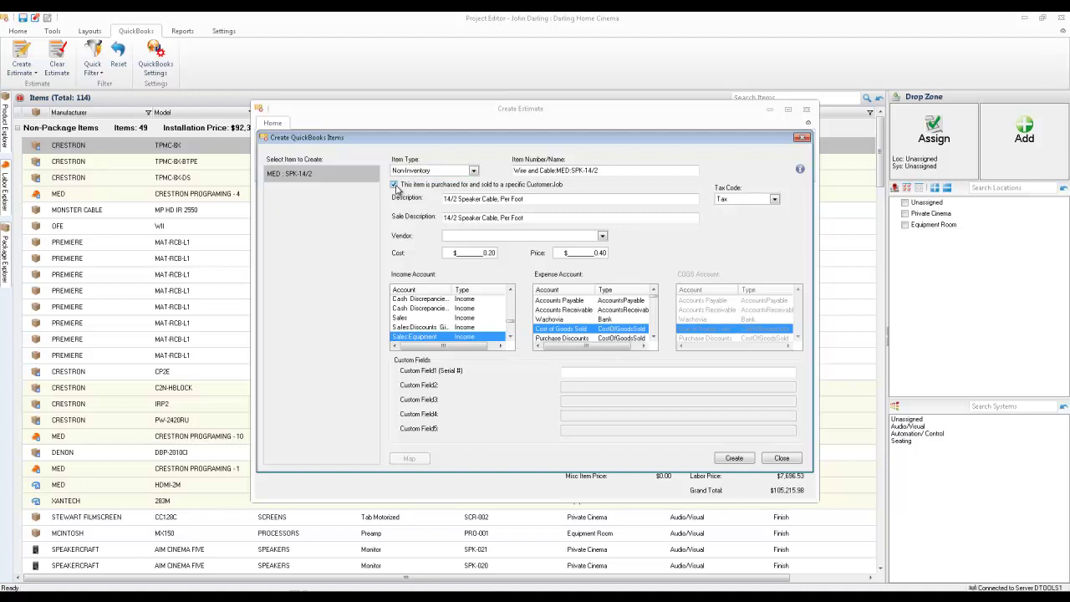
click(510, 336)
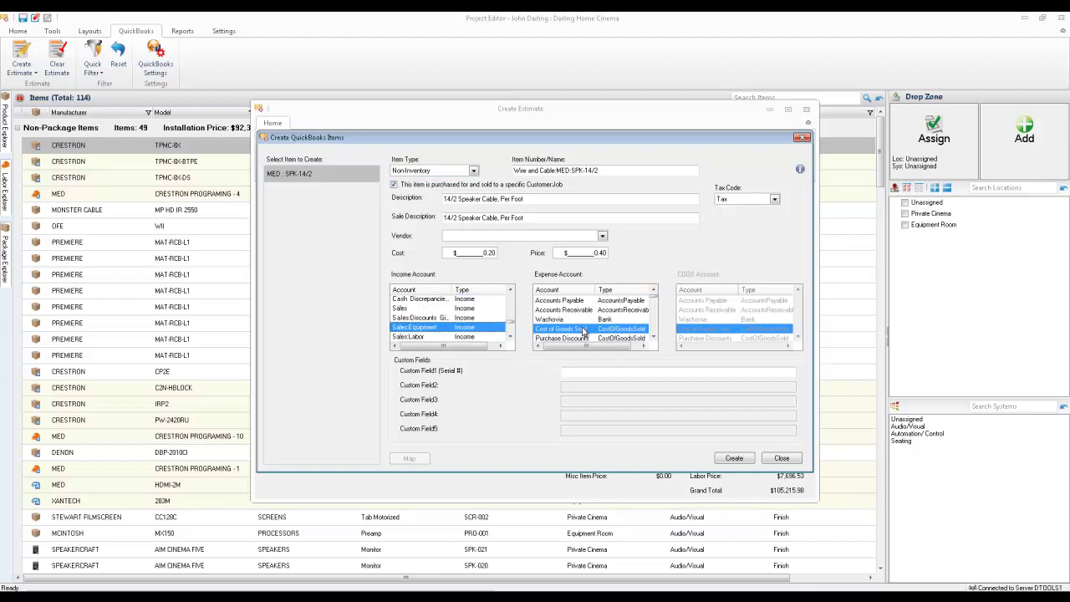
click(736, 461)
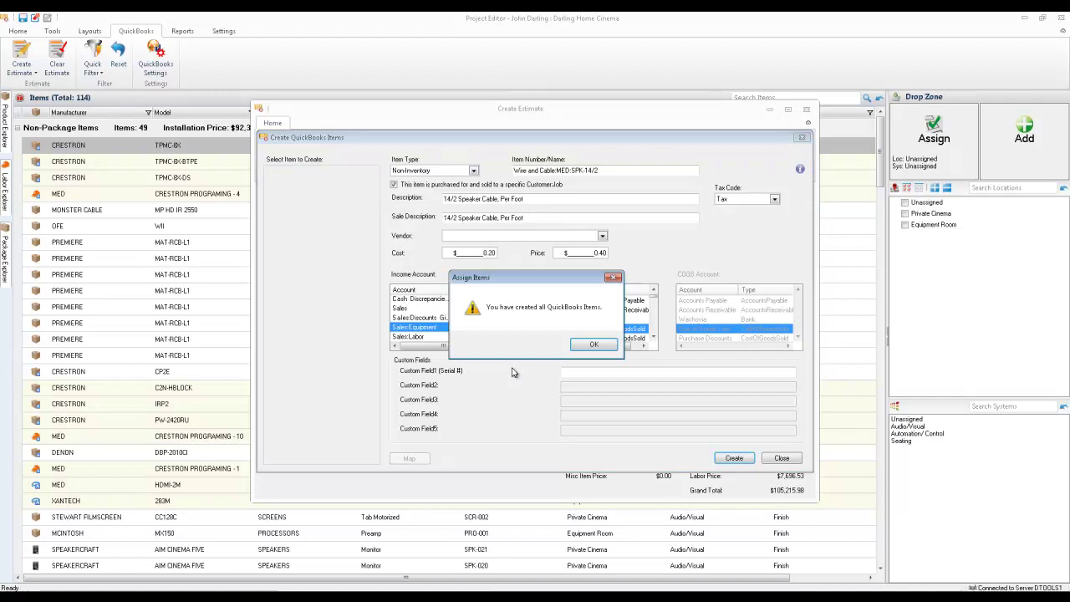
click(585, 348)
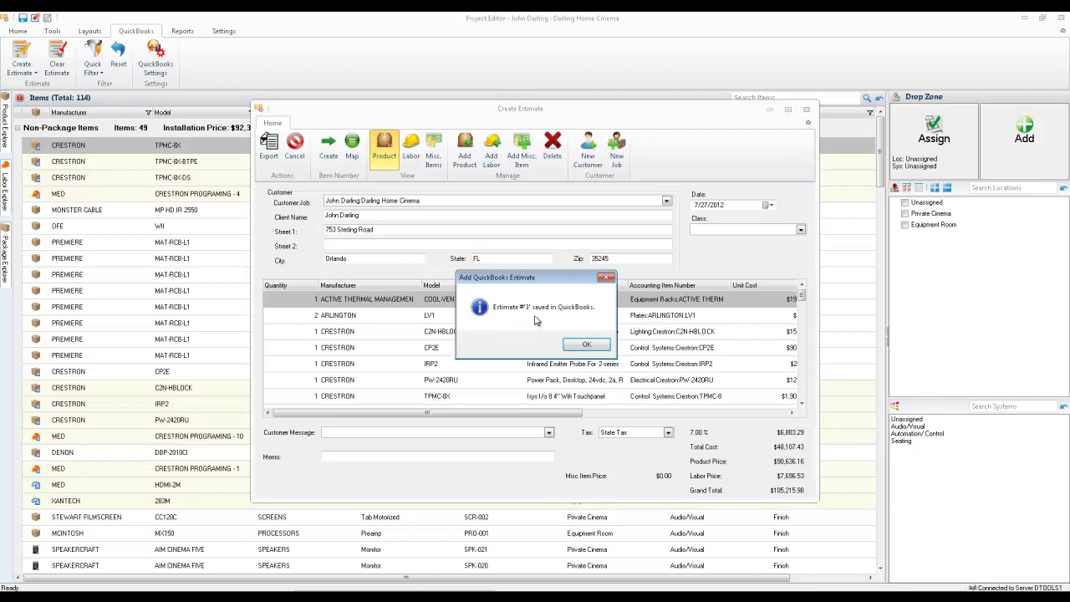
click(597, 347)
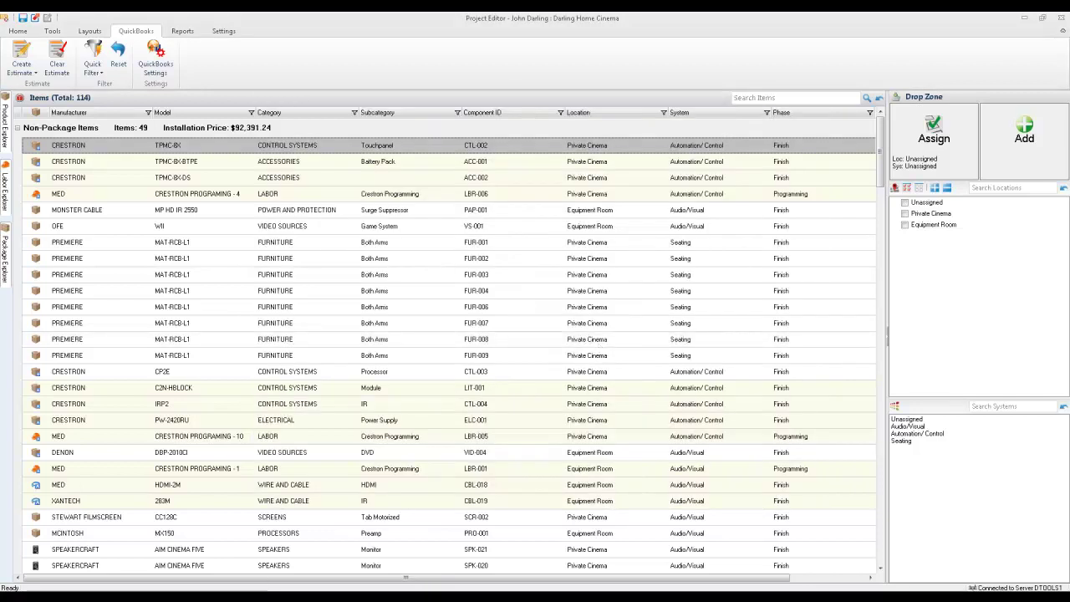
- Switch to QuickBooks, open the newly exported estimate and examine its line items through to the Labor entry
key(alt+Tab)
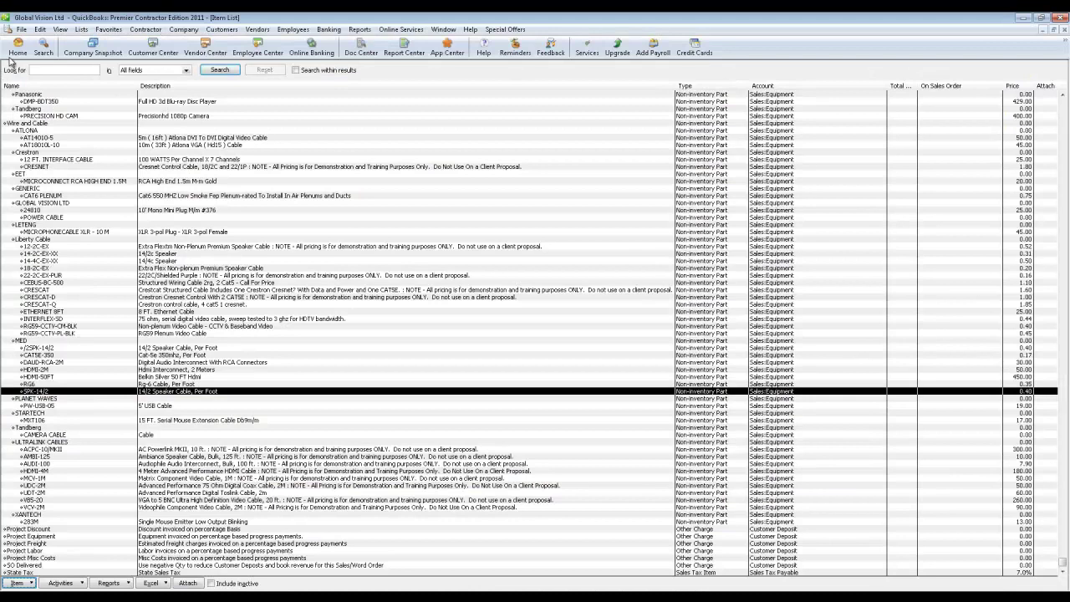
click(17, 47)
click(82, 252)
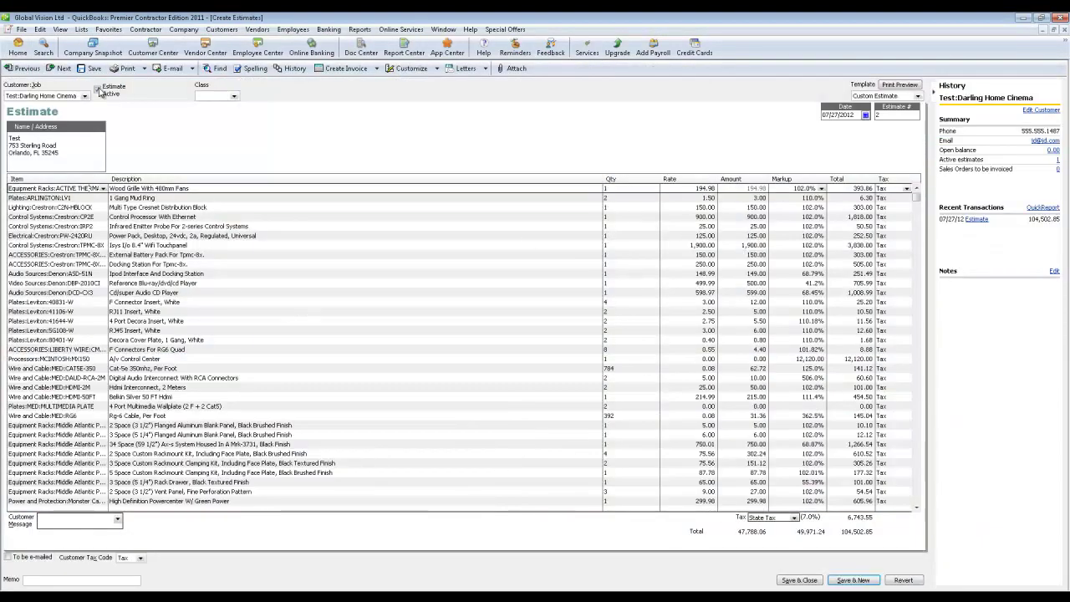
click(60, 68)
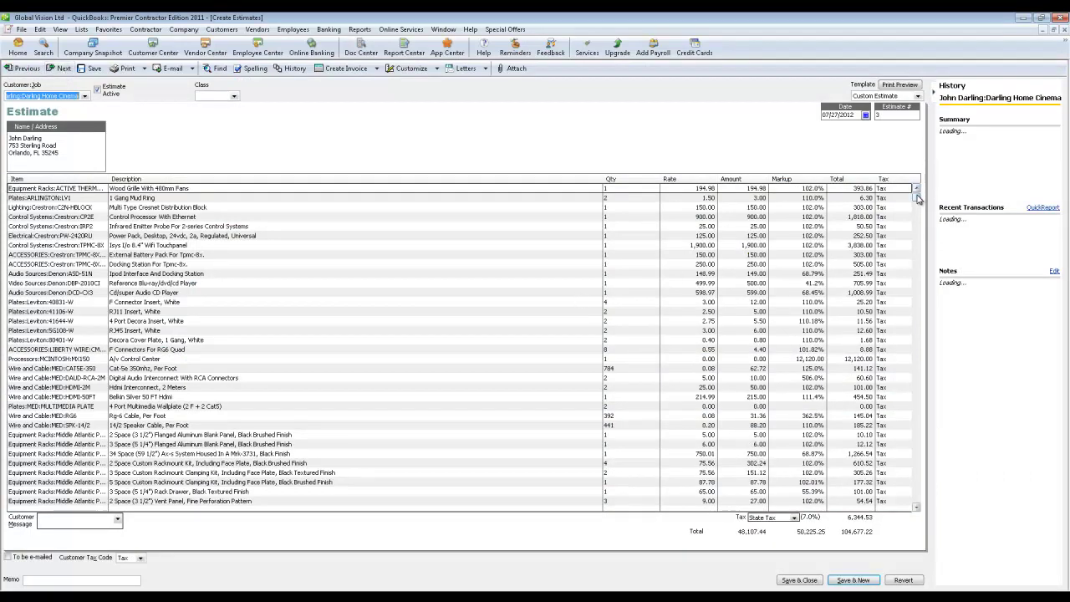
drag(917, 192, 924, 523)
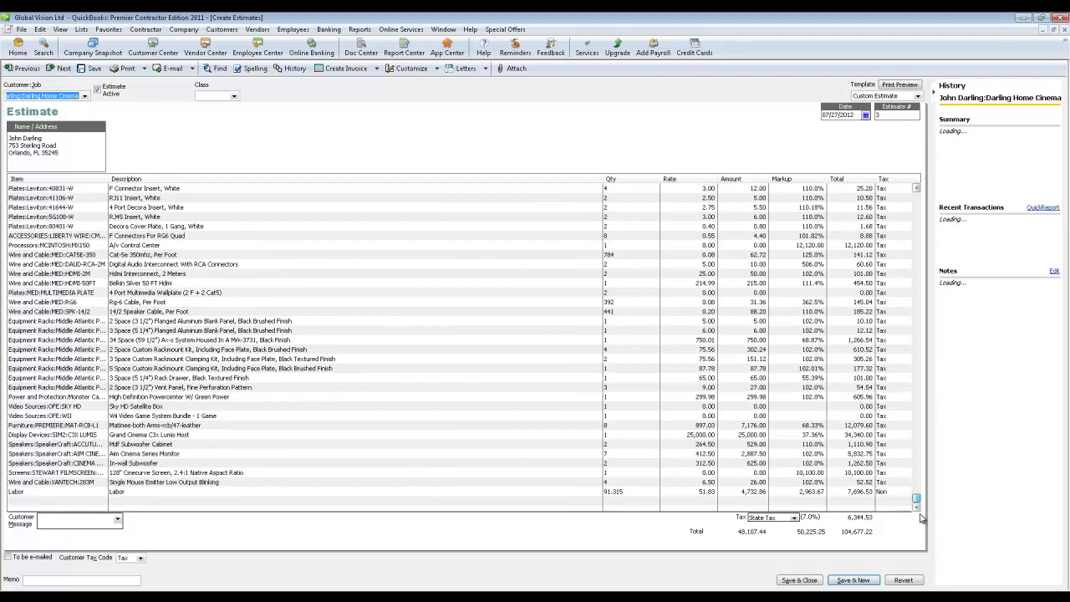